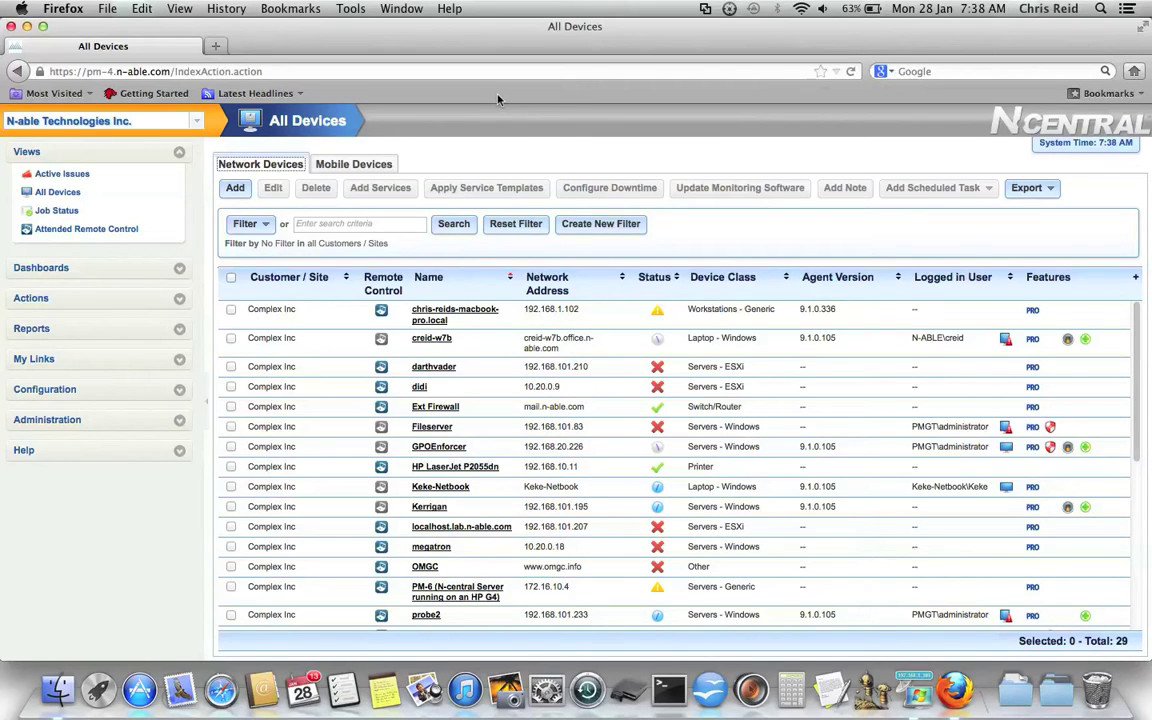
Step: Open the PSA integration configuration page to review the ConnectWise ticketing credentials and error e-mail settings
click(115, 424)
click(63, 527)
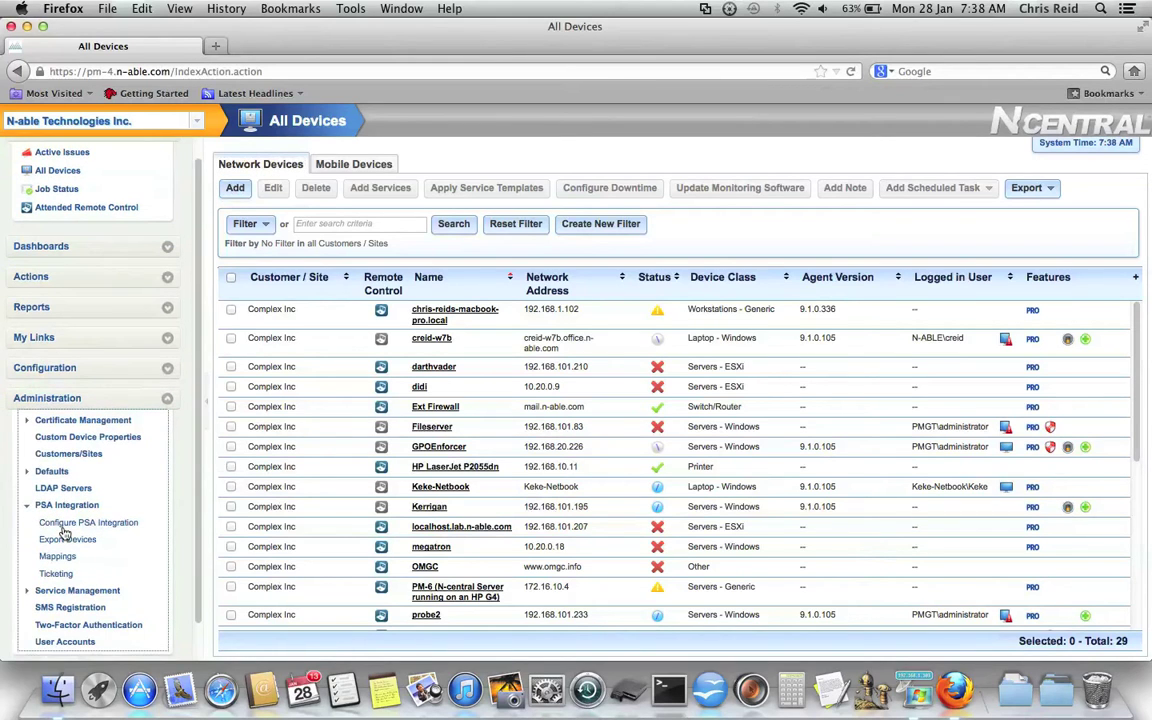
click(65, 526)
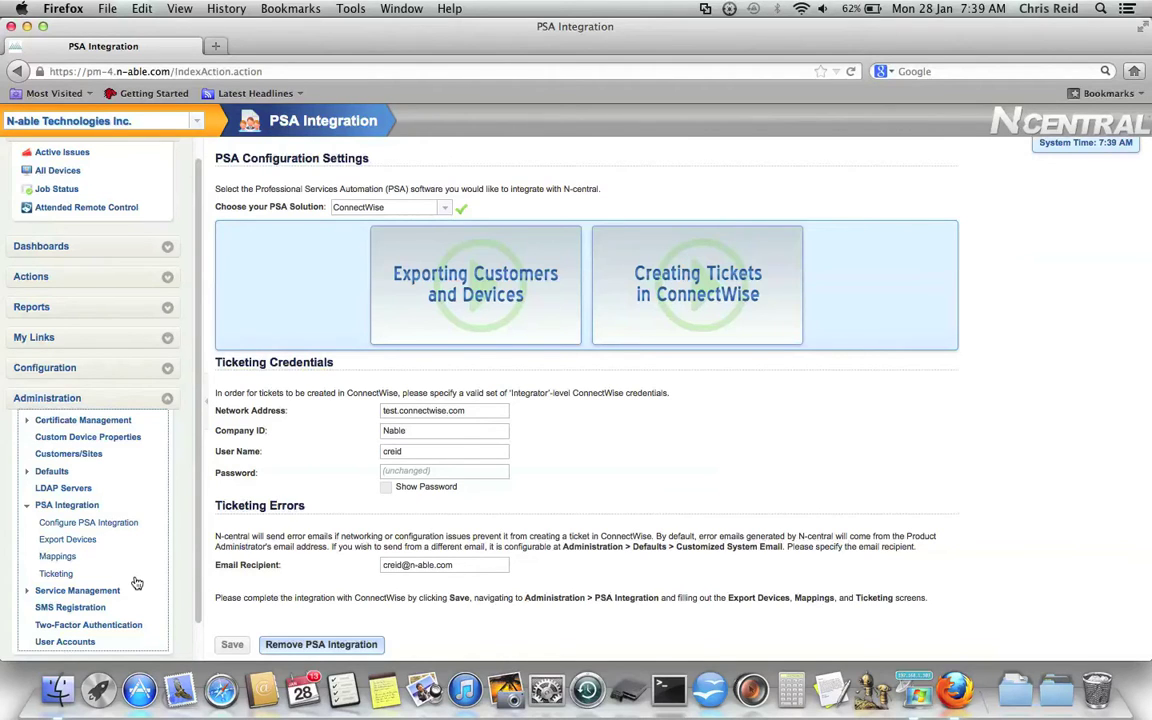
Step: Open the Server Down ticketing recipient profile and review its ticket details
click(57, 573)
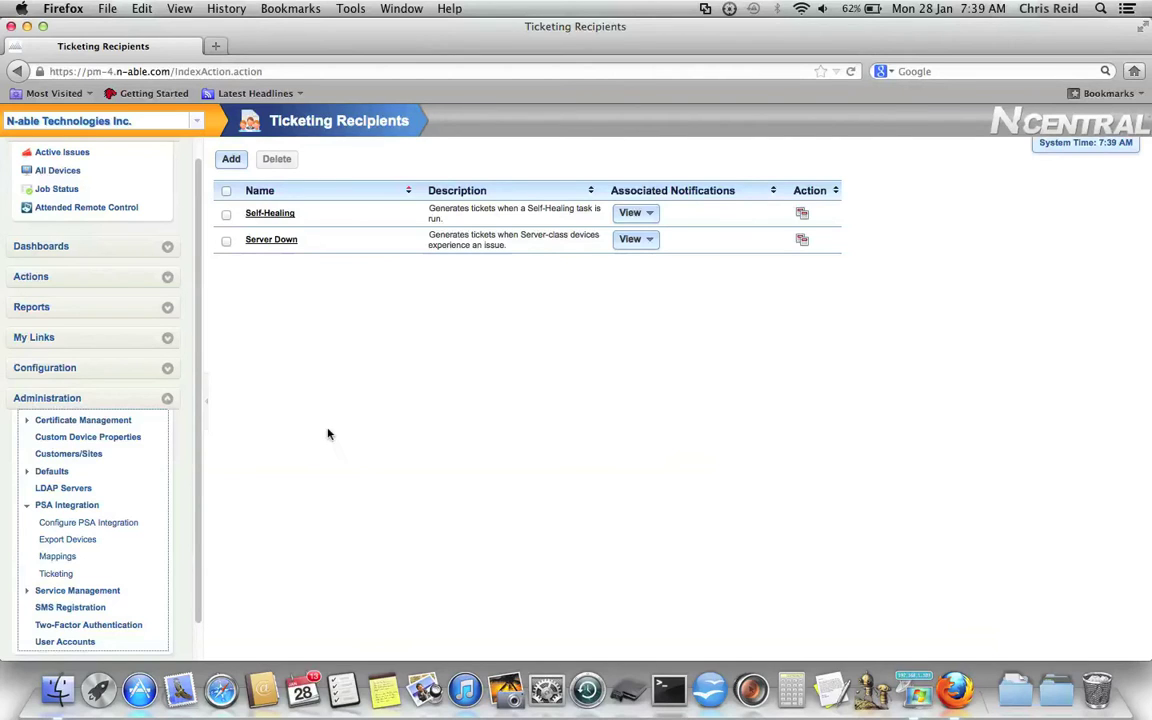
click(271, 241)
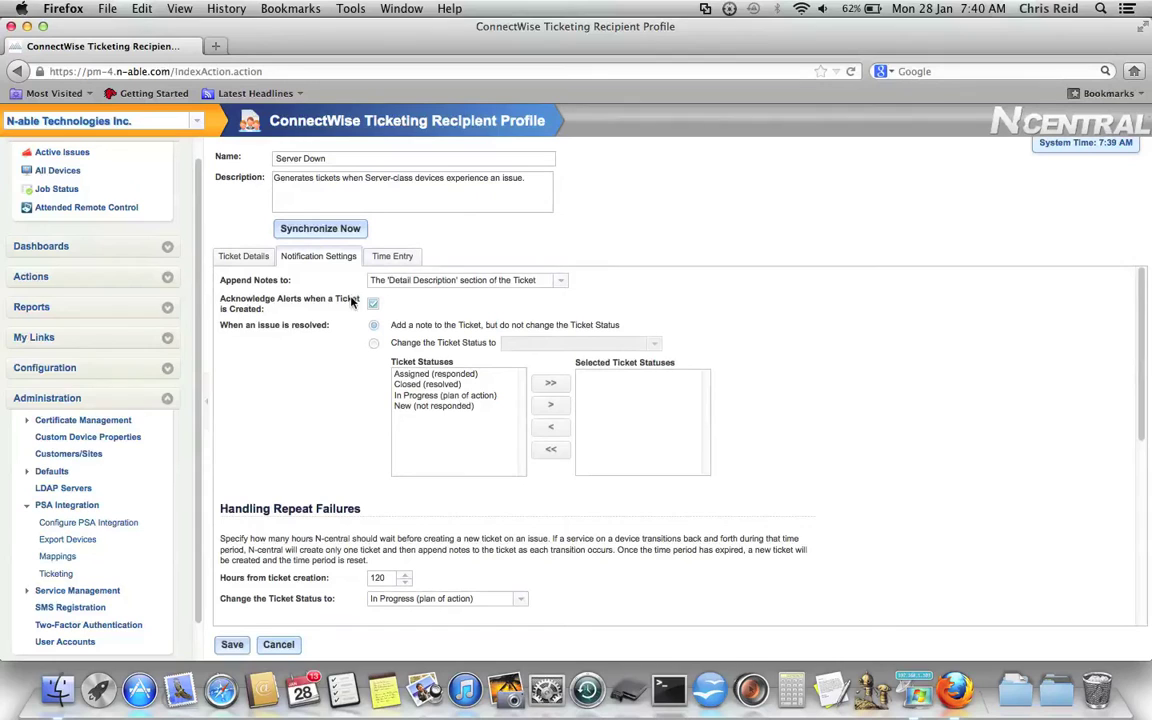
click(243, 257)
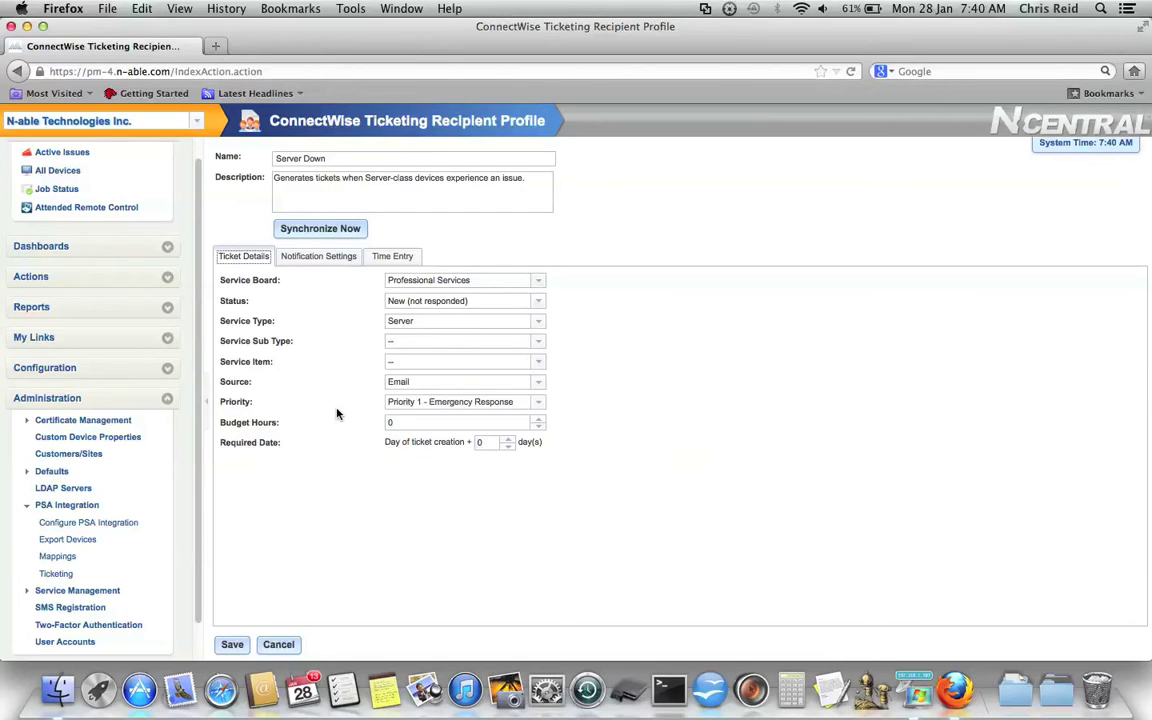
click(321, 188)
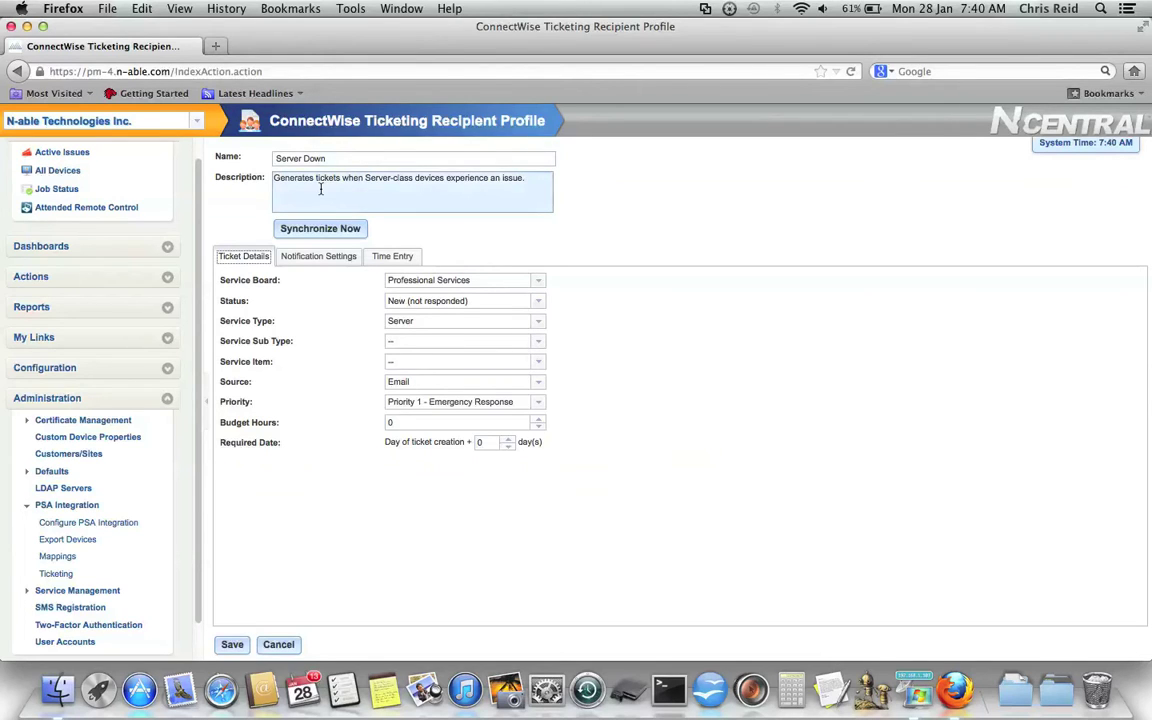
click(238, 240)
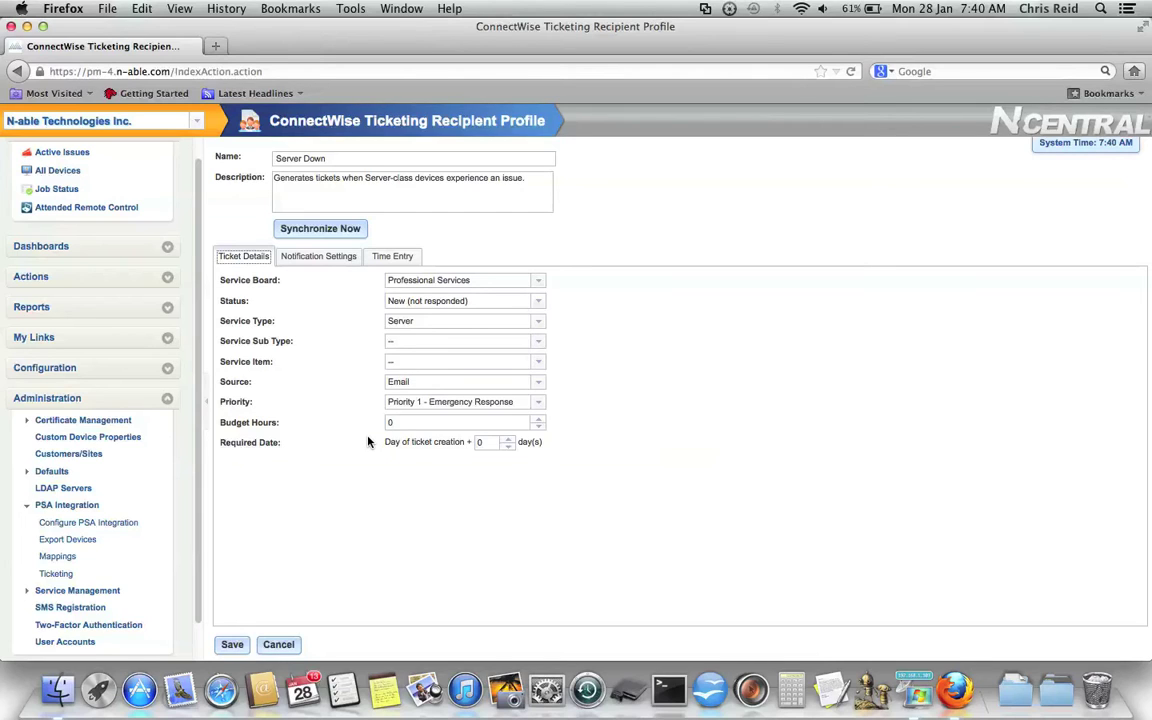
Step: Review the Server Down profile's notification settings, including the available options for where notes are appended
click(333, 258)
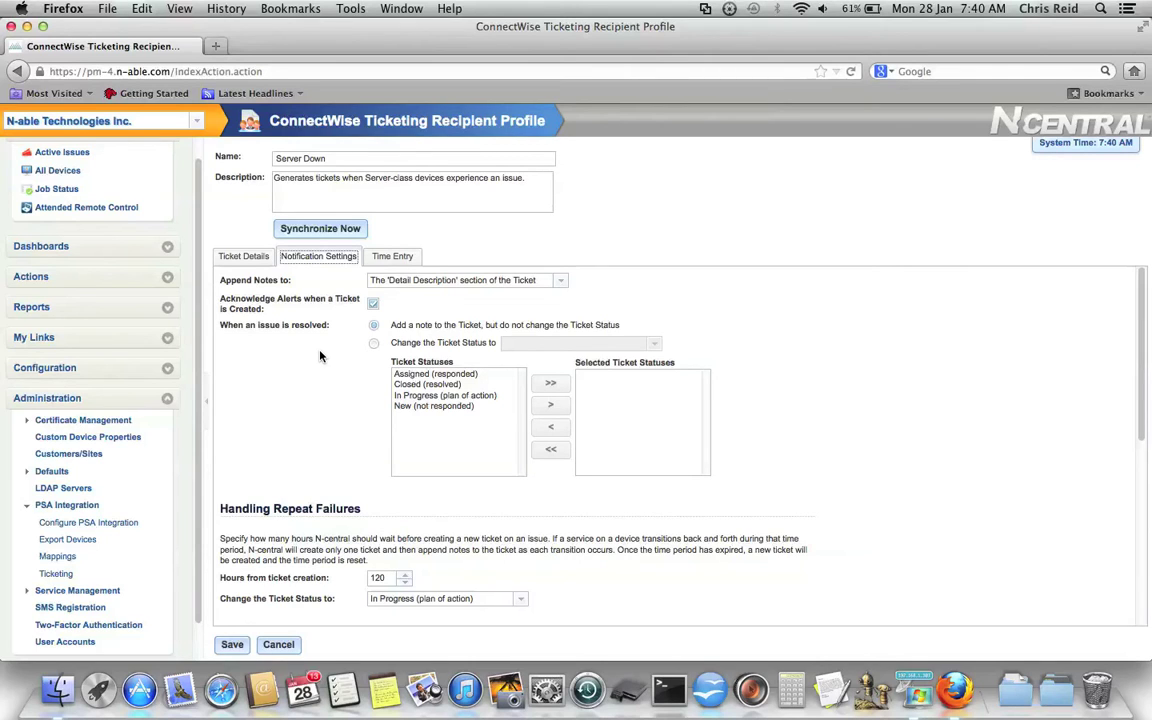
click(561, 283)
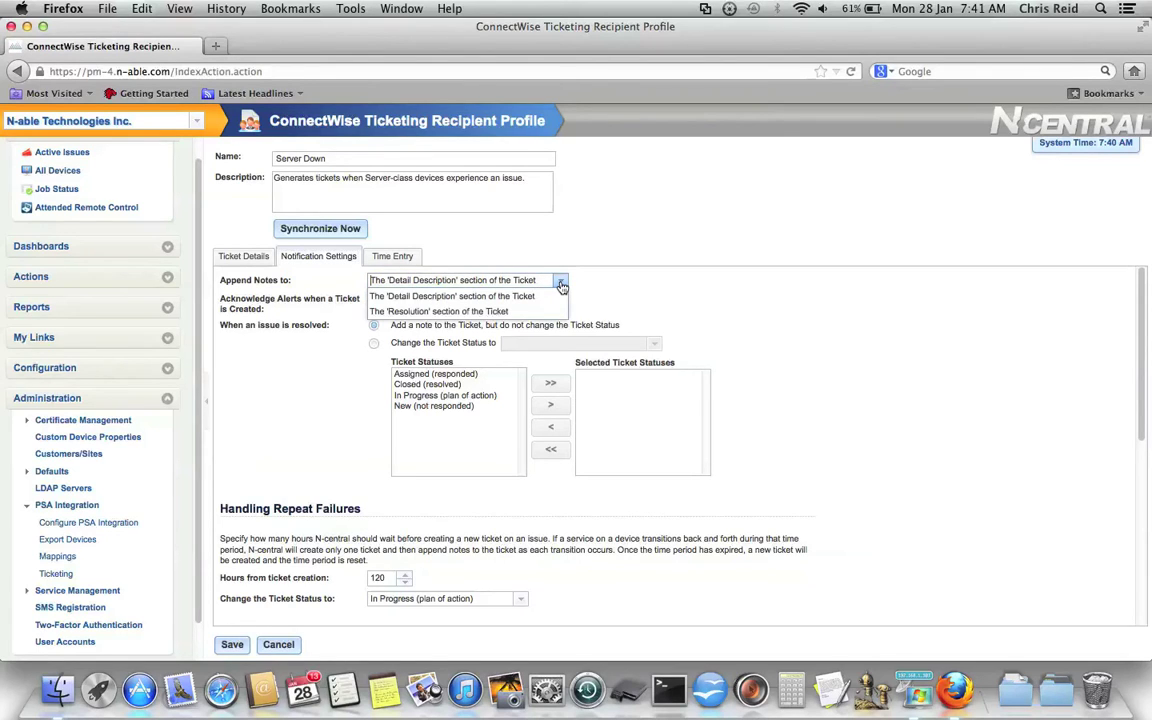
click(617, 290)
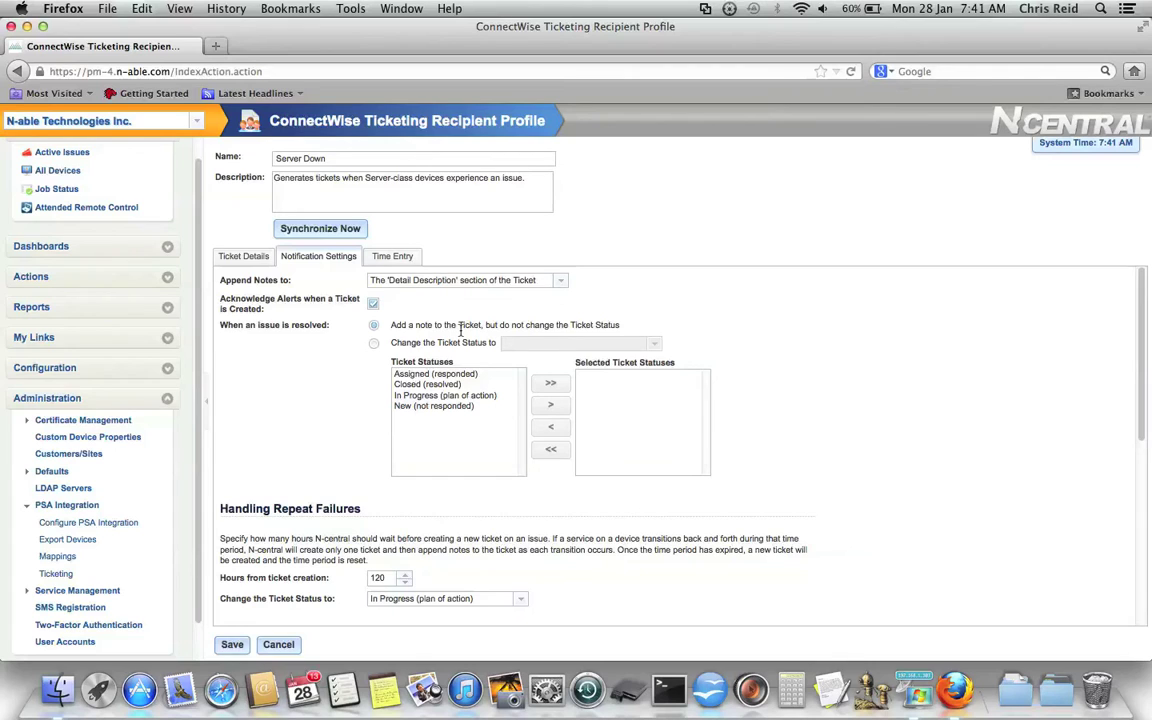
Step: Set resolved issues to change the ticket status to Closed (resolved), with In Progress (plan of action) as the selected ticket status
click(374, 345)
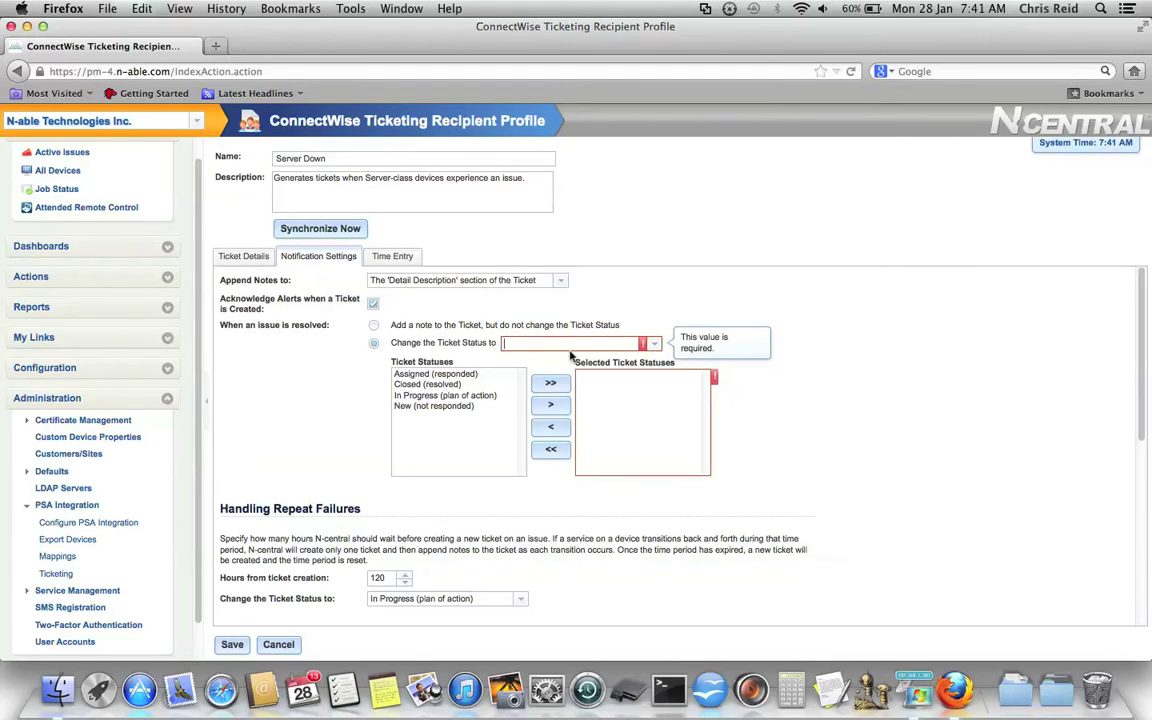
click(654, 345)
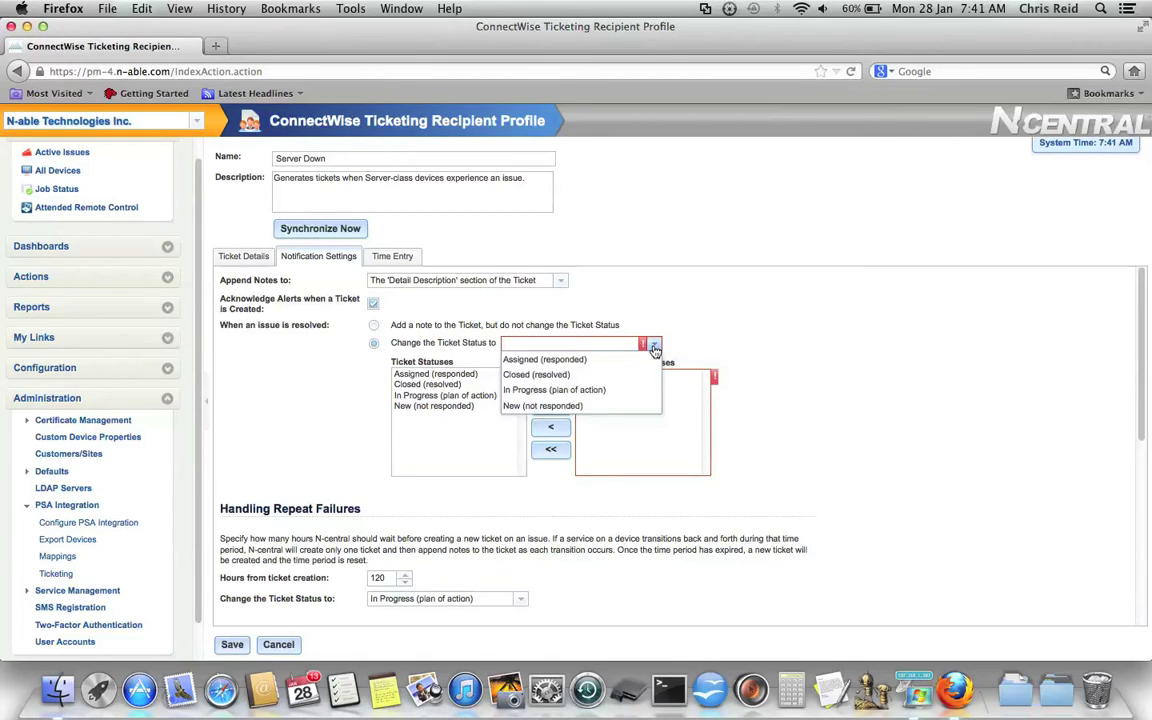
click(594, 374)
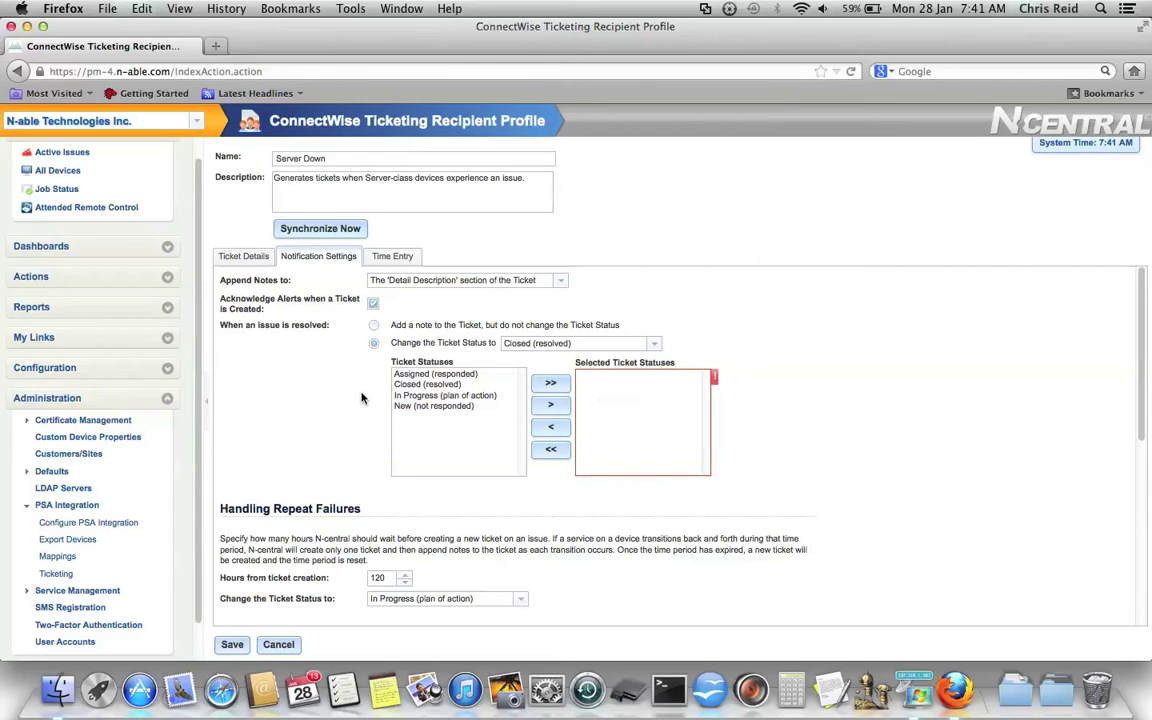
click(445, 395)
click(550, 404)
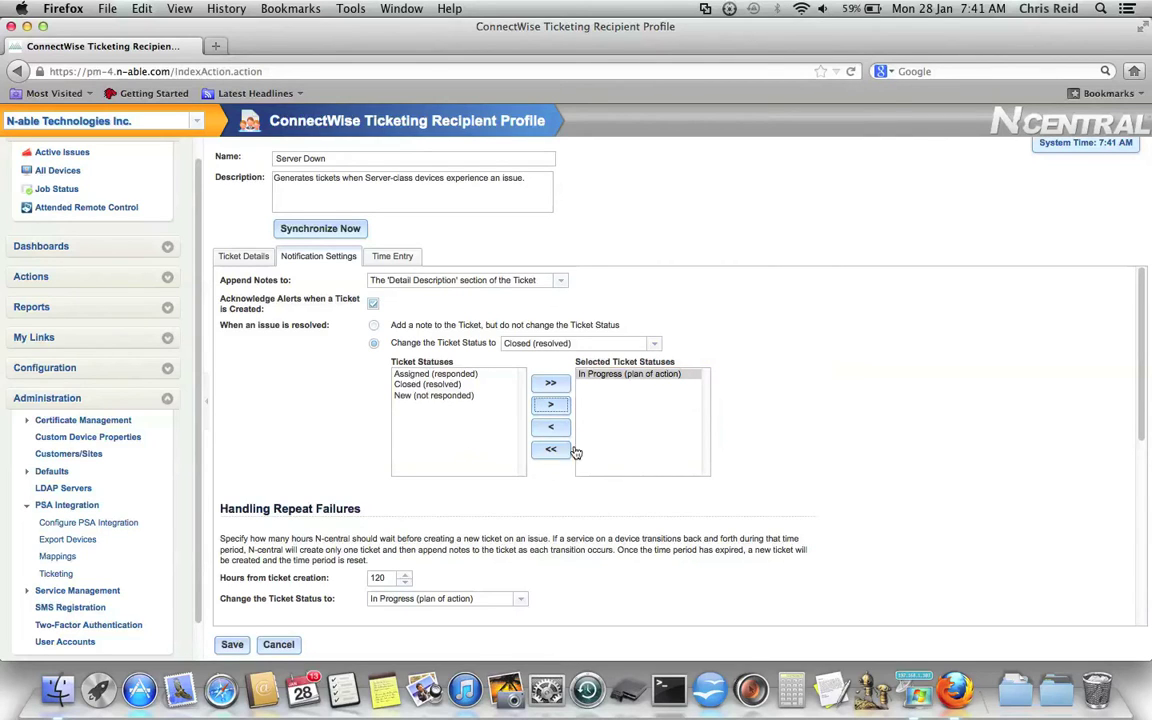
click(745, 400)
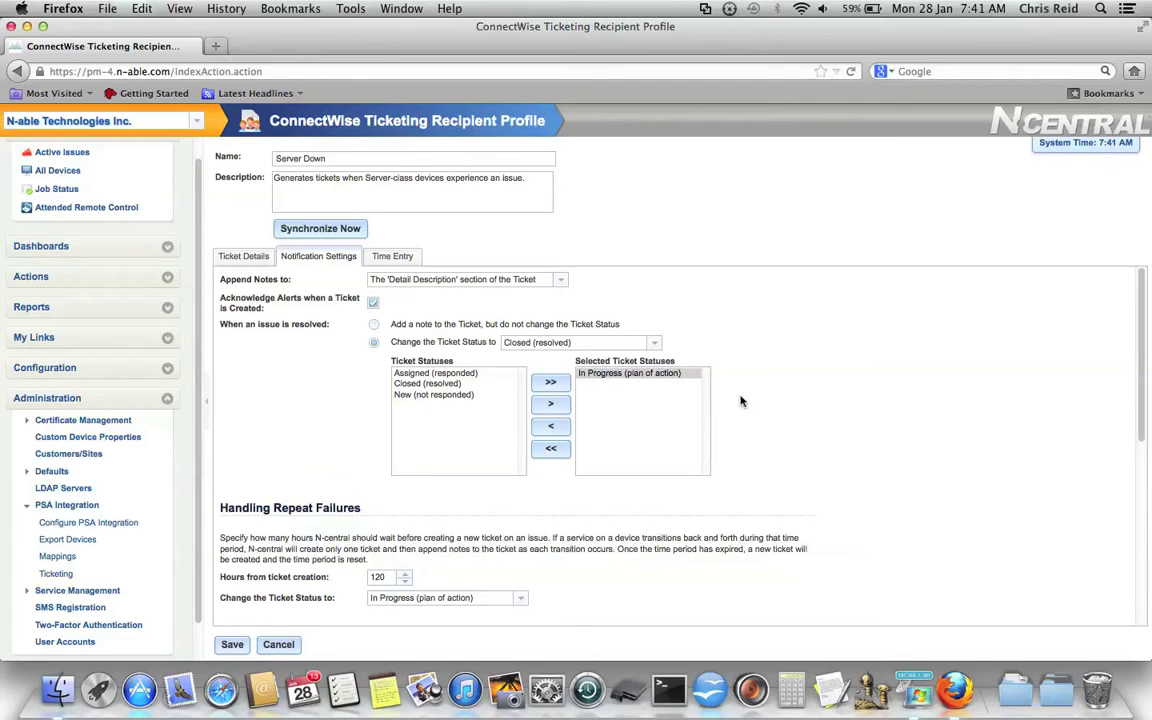
Step: Examine the repeat failure handling settings and the ticket status options for repeat failures
scroll(741, 400, down, 5)
scroll(741, 404, down, 3)
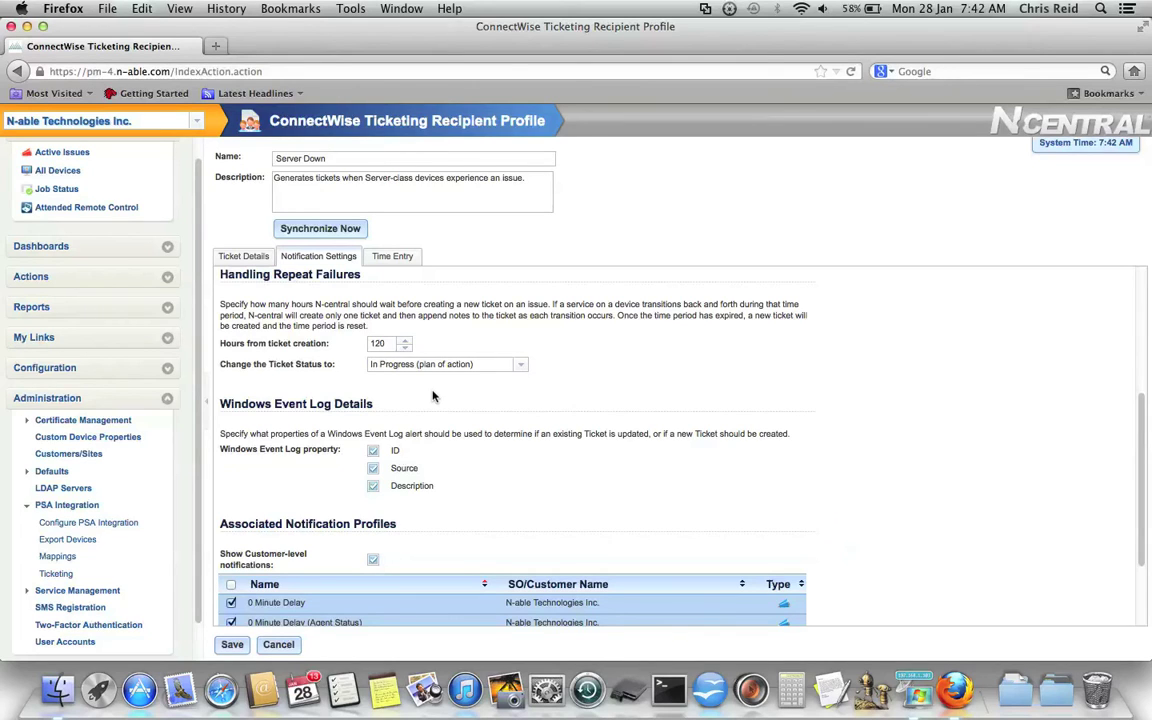
click(519, 369)
click(519, 366)
Step: Exclude Description from the Windows Event Log properties, then close the Server Down profile without saving
scroll(541, 381, down, 3)
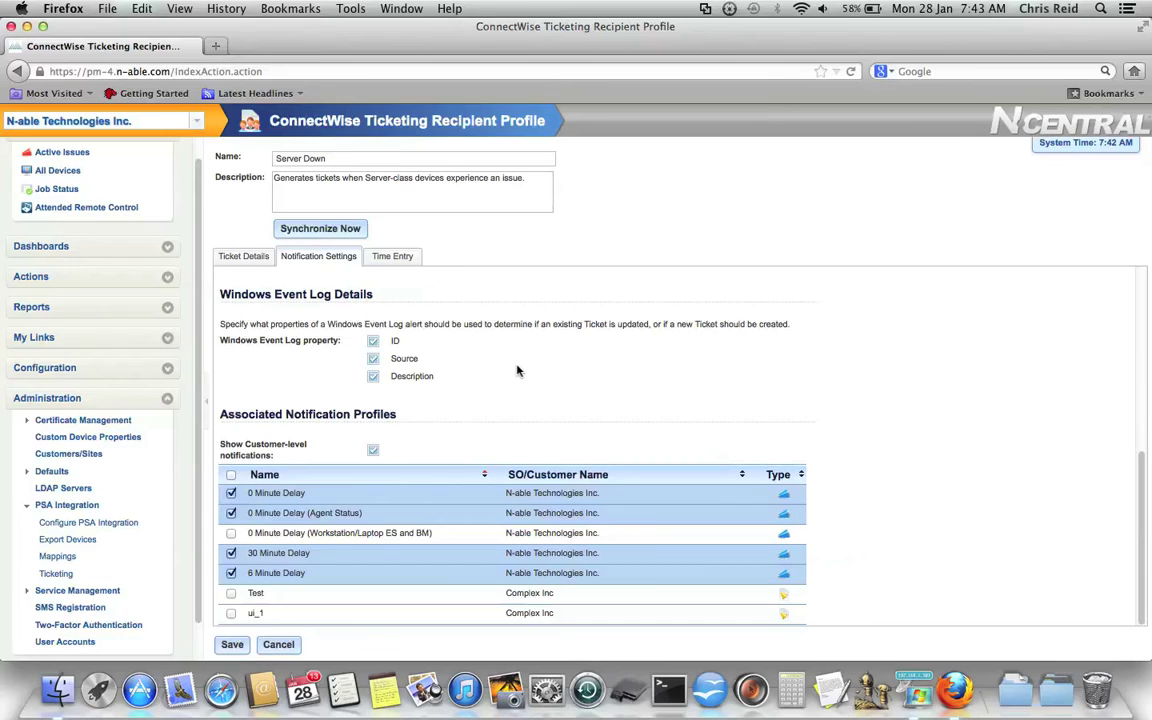
click(373, 376)
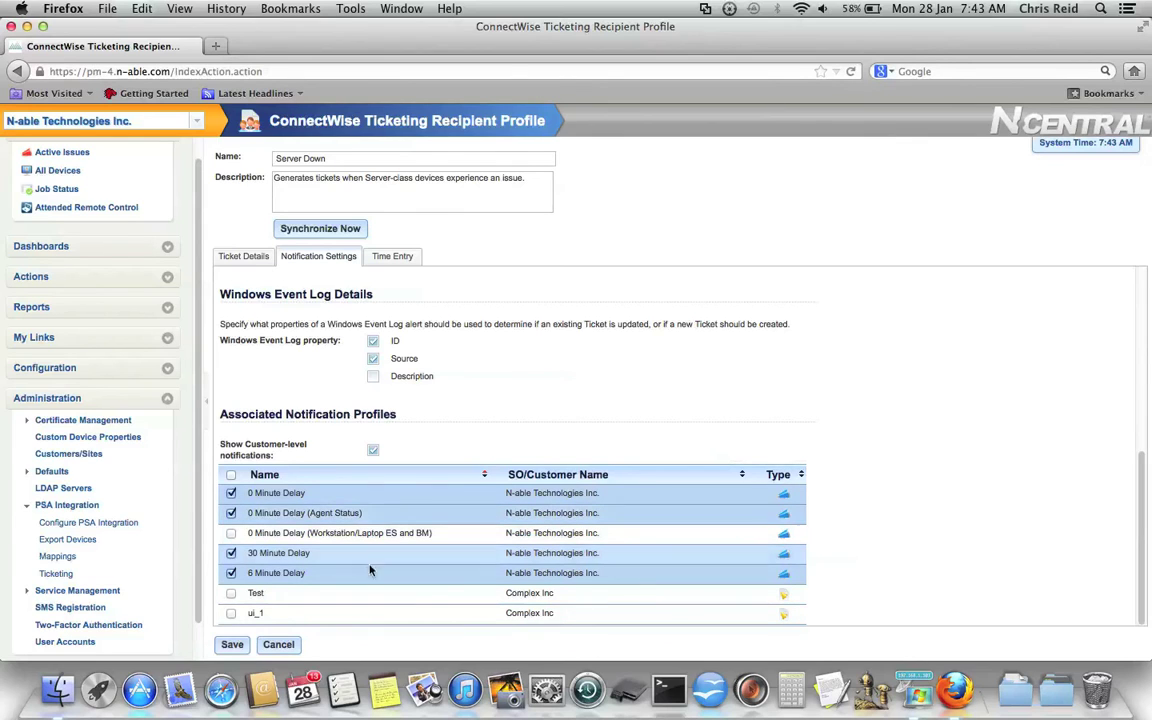
click(280, 644)
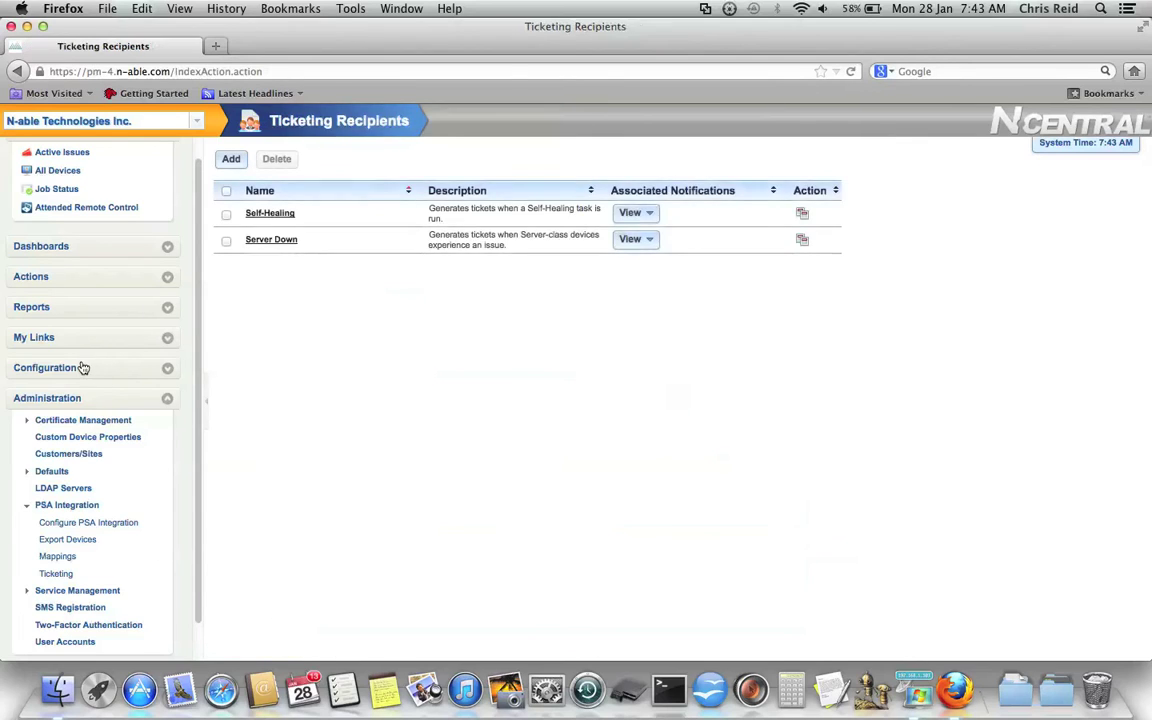
Step: Open the 0 Minute Delay monitoring notification and inspect the Server Down ticketing recipient in its primary notification
click(80, 368)
click(70, 458)
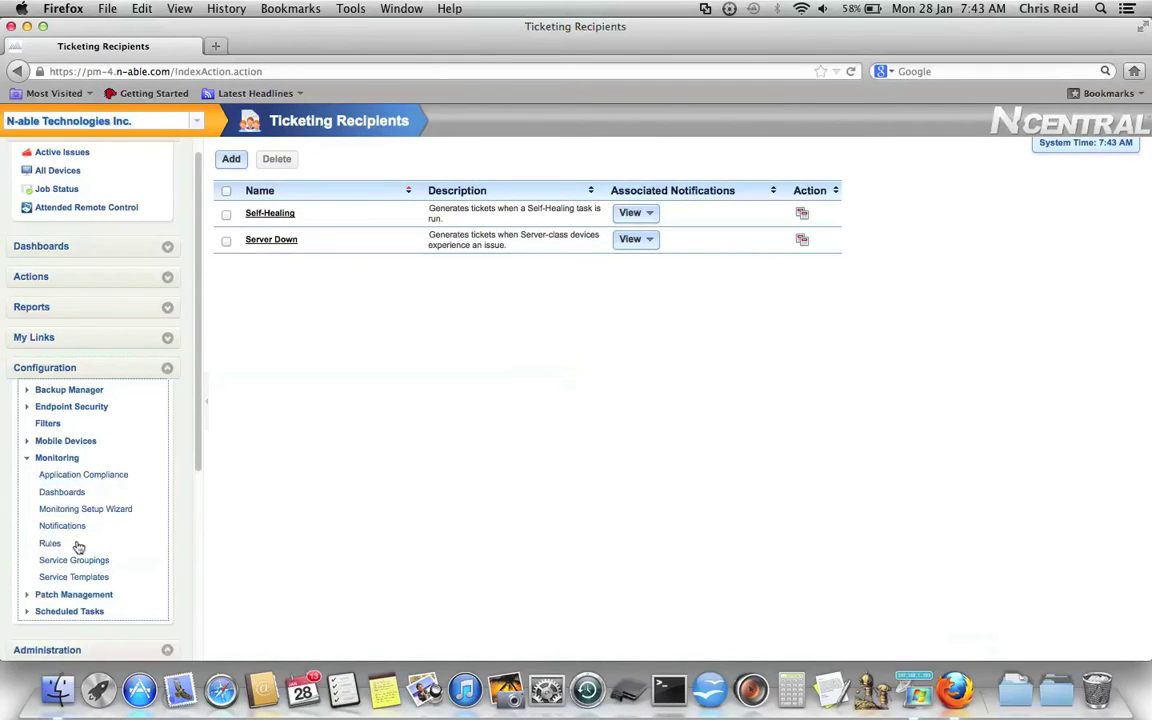
click(70, 527)
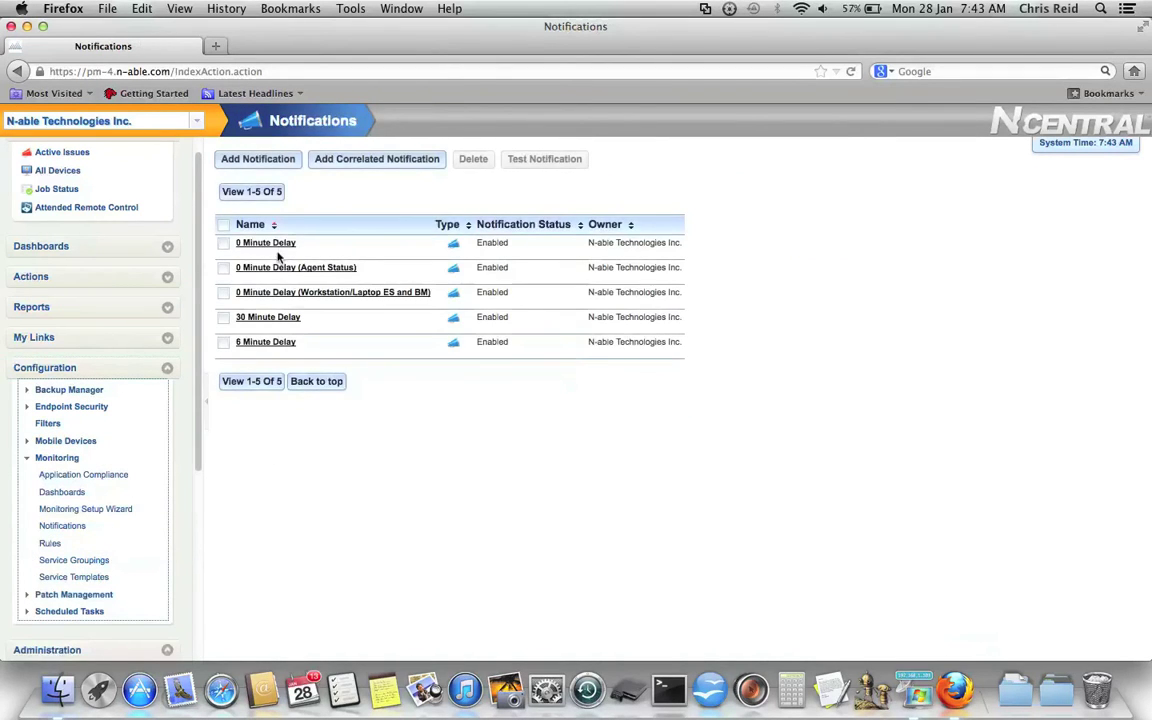
click(276, 247)
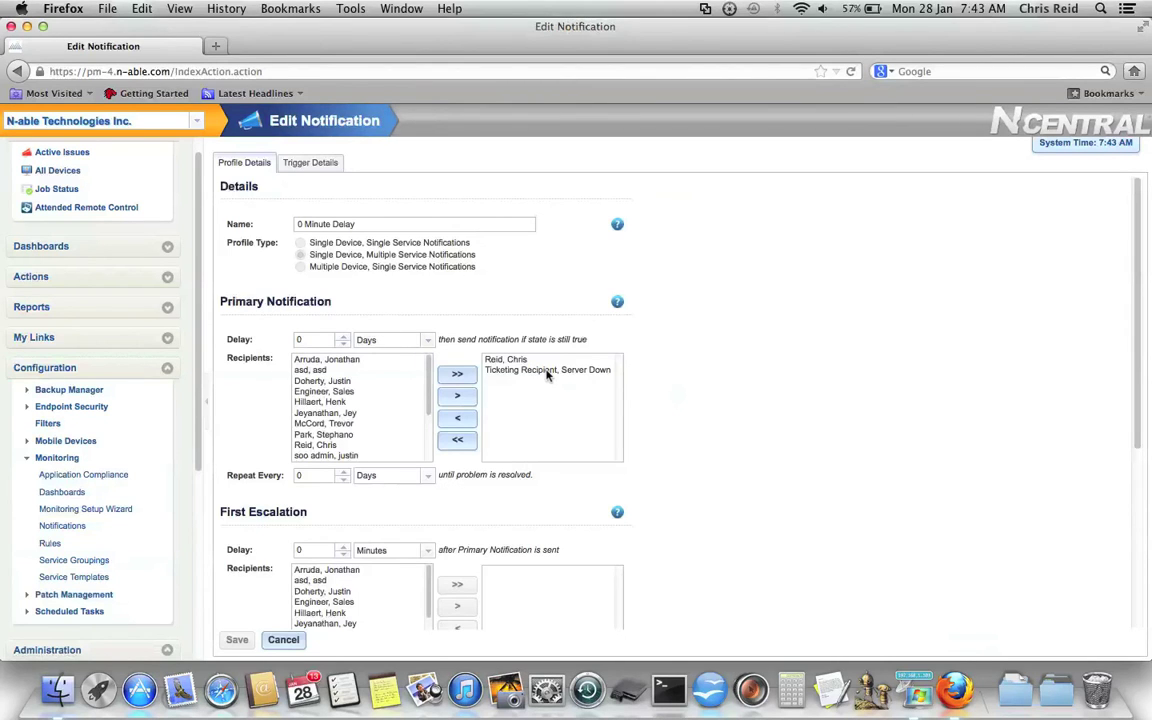
click(548, 370)
click(680, 395)
Step: Return to the PSA ticketing recipients, open the Self-Healing profile and review its ticket details
click(157, 370)
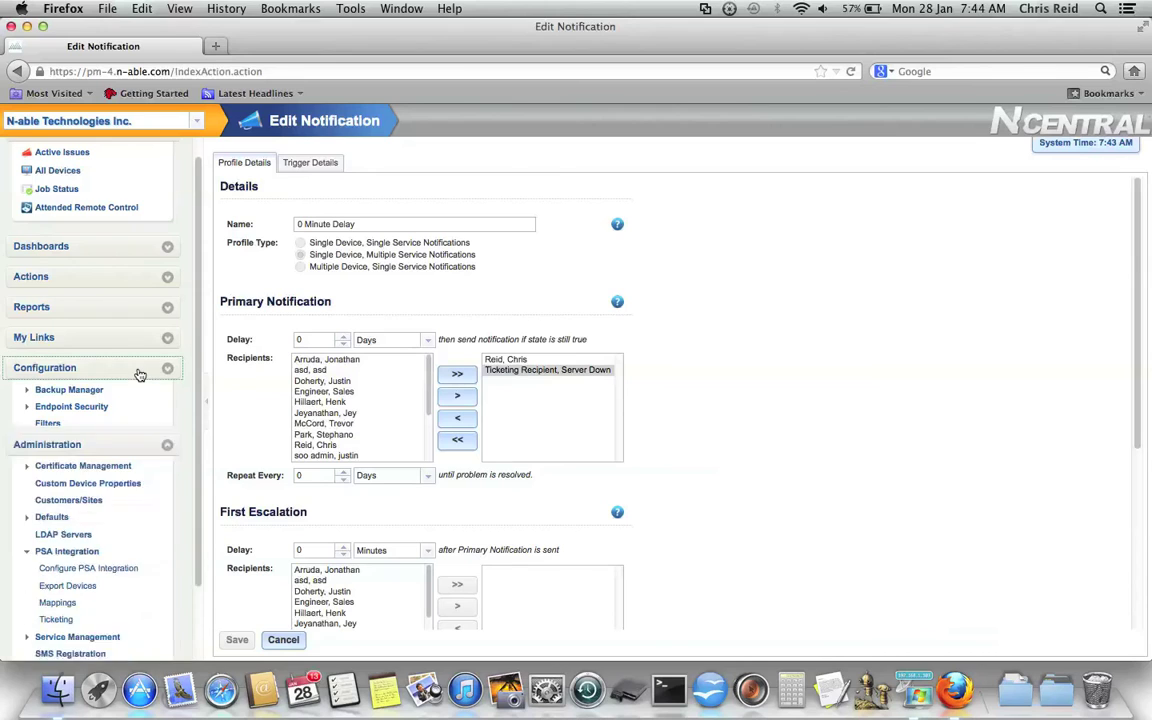
click(57, 574)
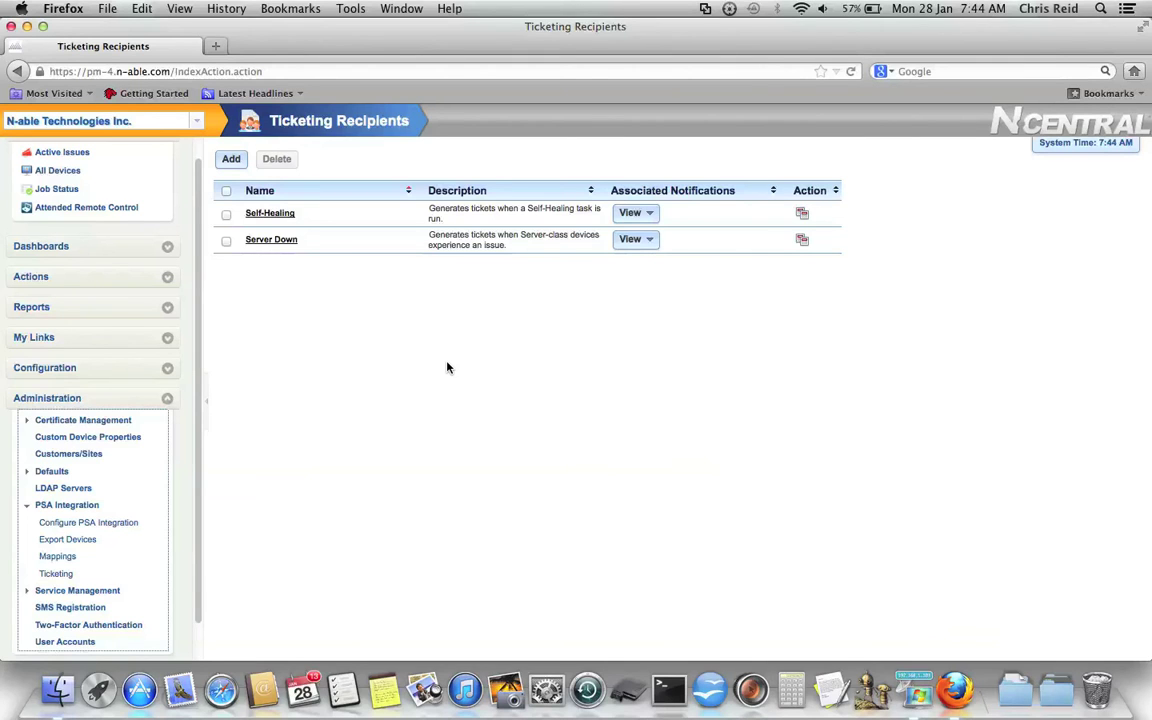
click(272, 213)
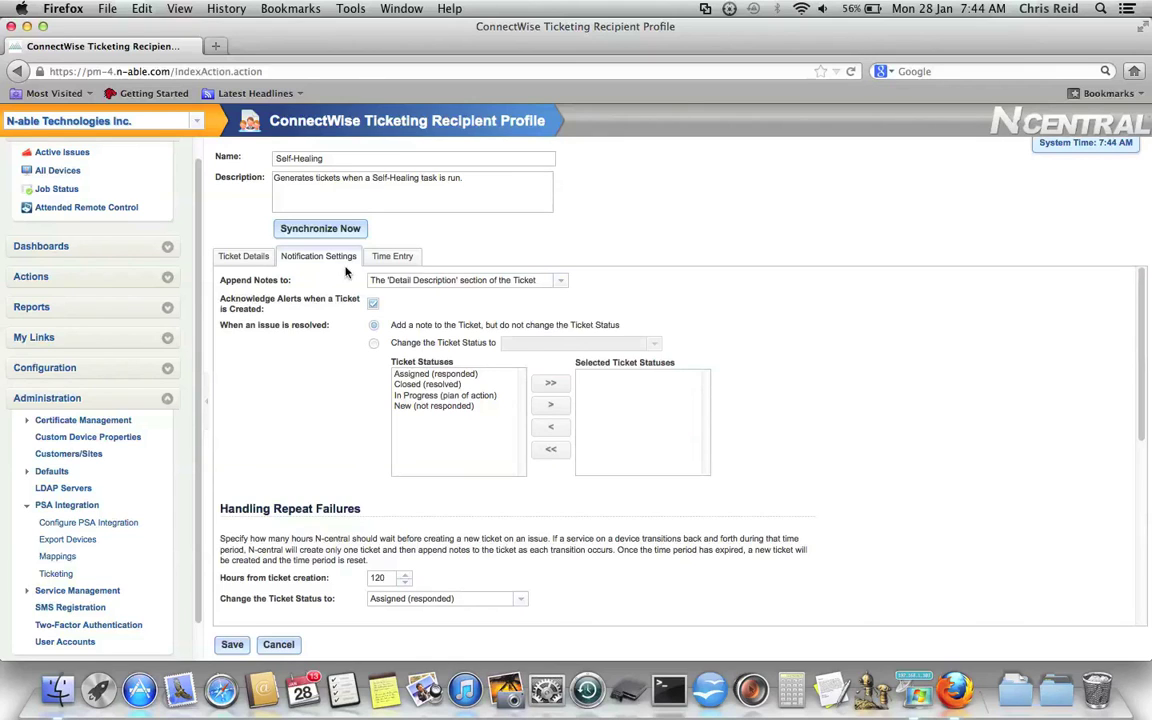
click(243, 256)
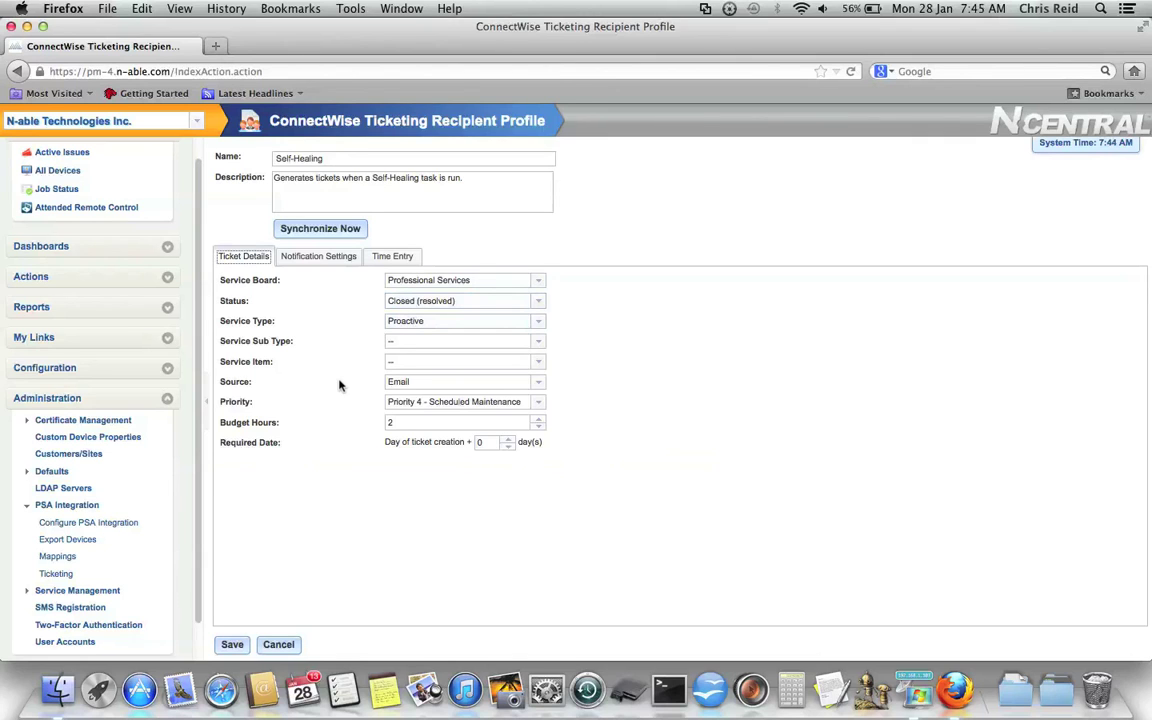
Step: Review the Self-Healing profile's notification settings and time entry options, then close it without saving
click(344, 259)
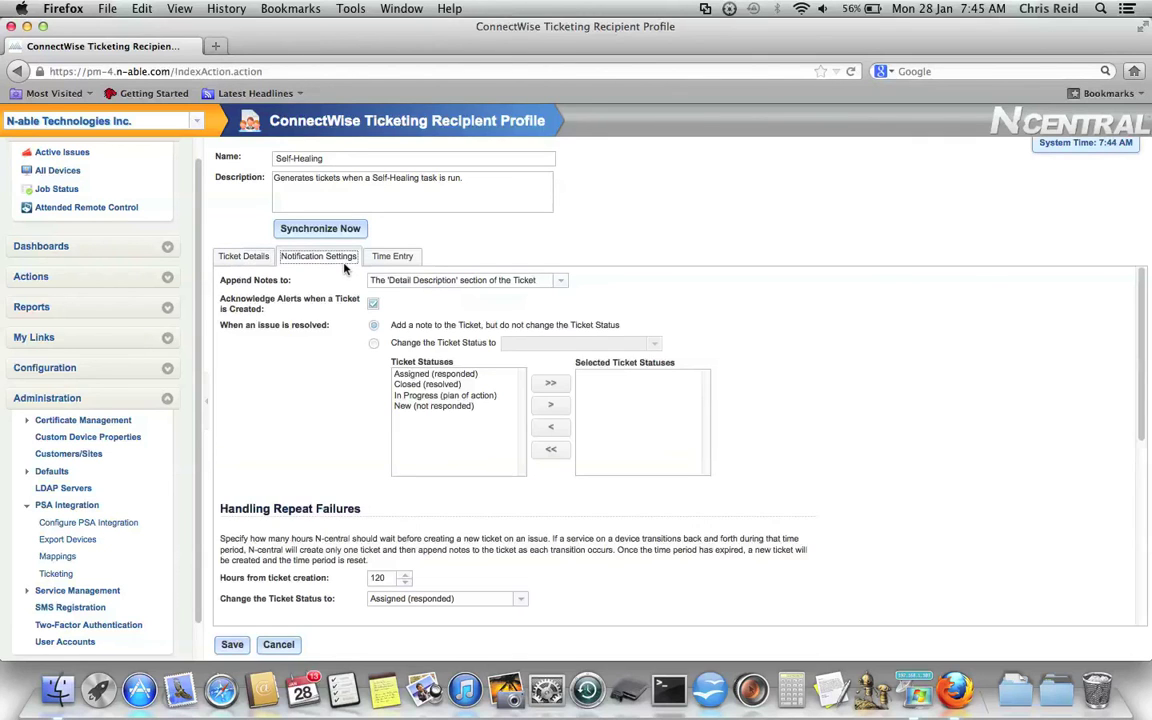
click(403, 260)
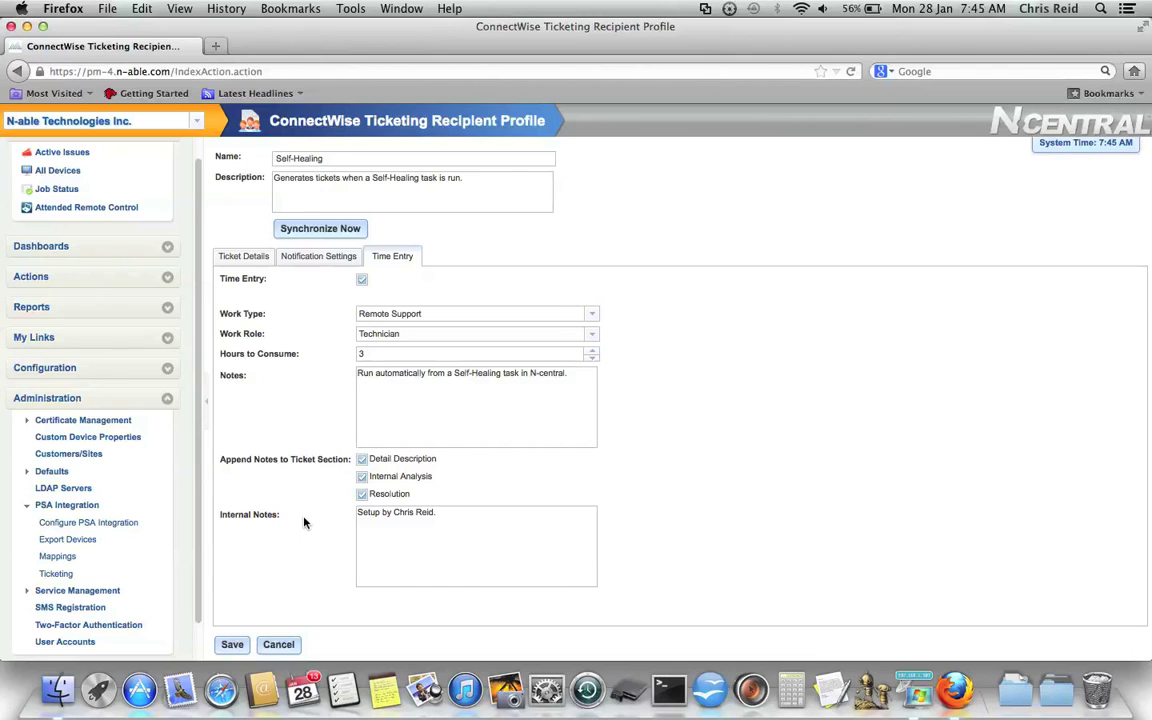
click(278, 644)
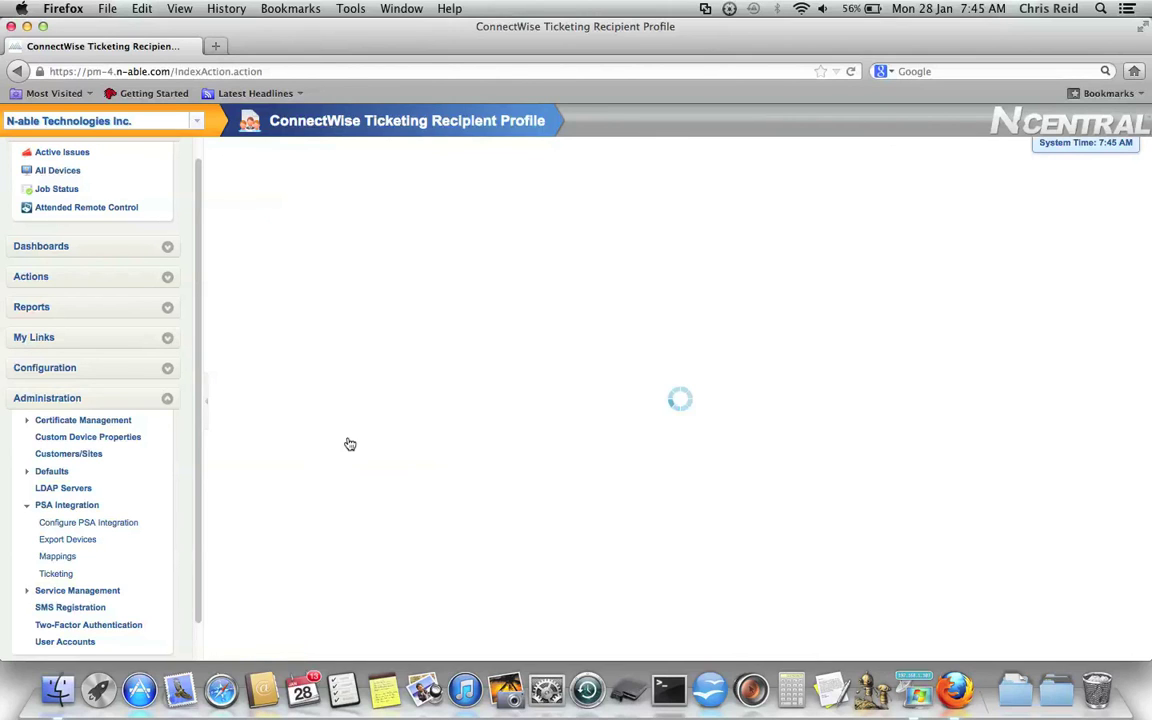